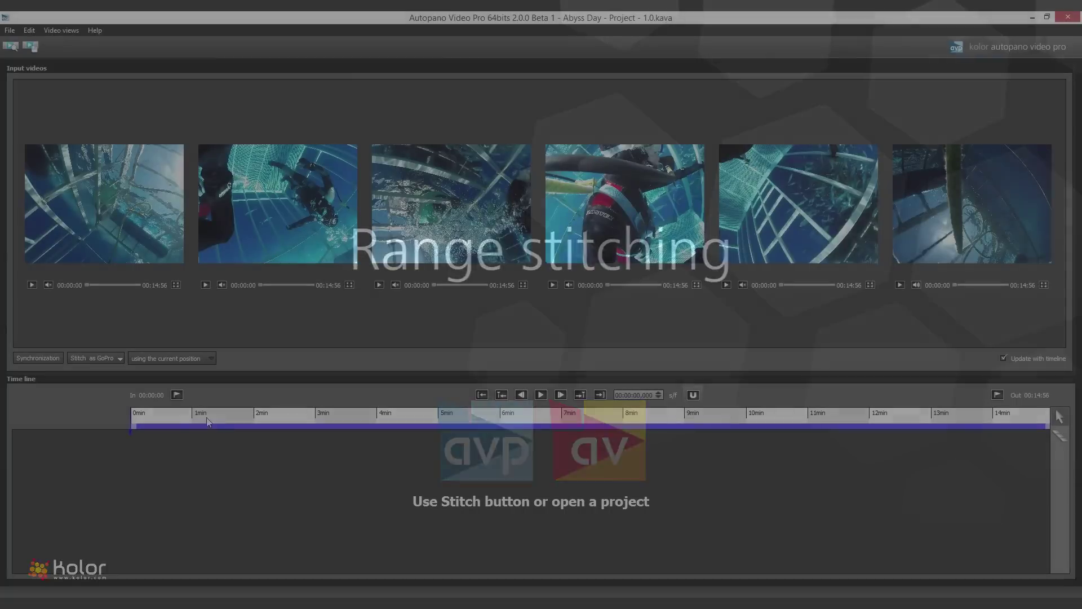
Scrub the footage to about 6:45 and set the timeline range to roughly 2–12 minutes.
left_click_drag(130, 435, 434, 439)
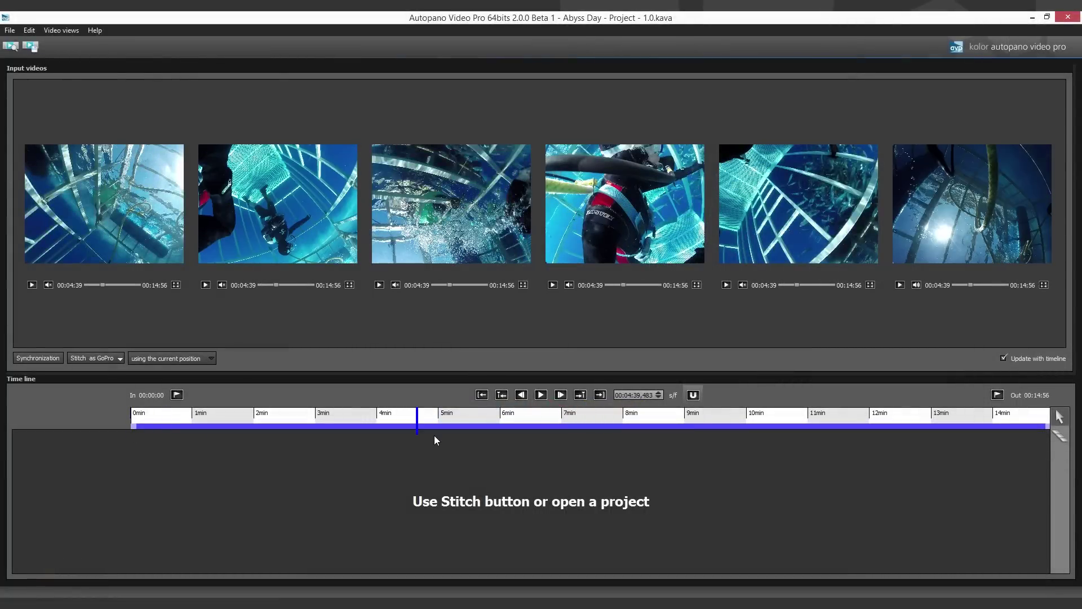
left_click(590, 429)
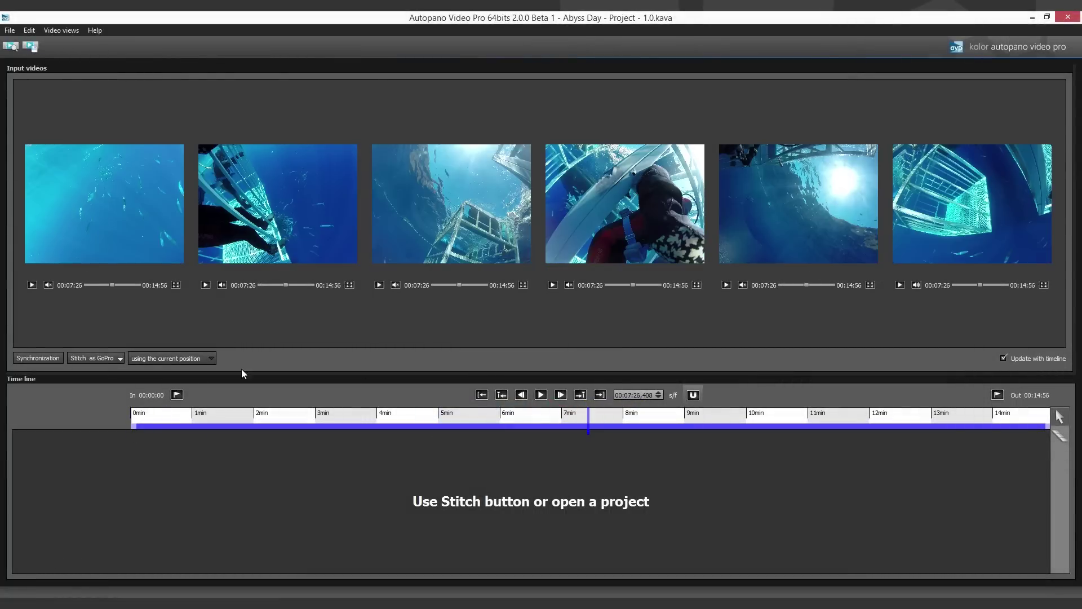
left_click(94, 358)
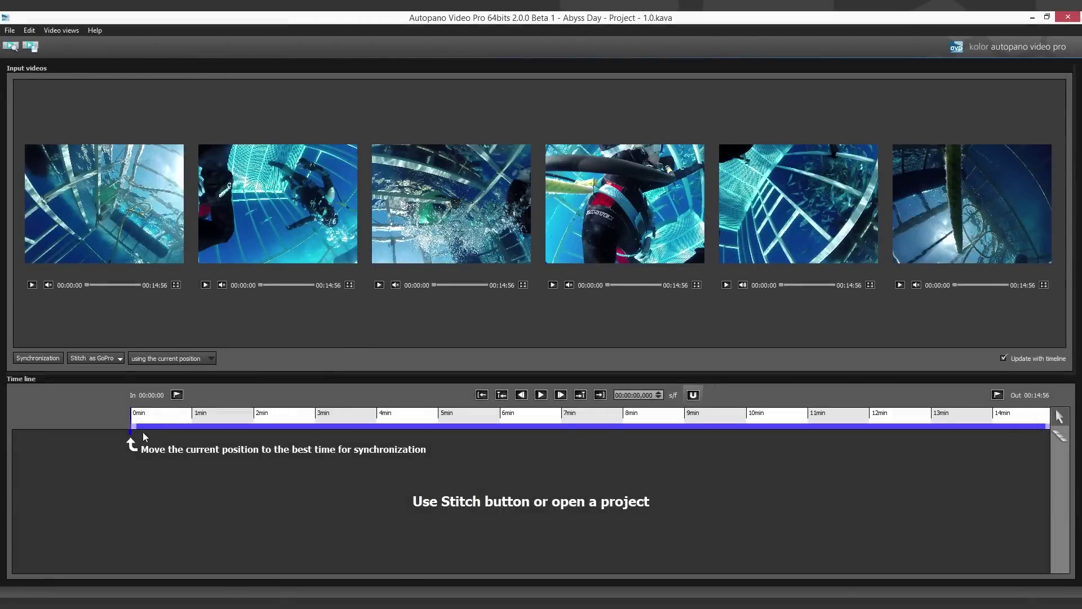
mouse_move(134, 426)
left_mouse_down()
mouse_move(550, 421)
mouse_move(441, 427)
left_mouse_up()
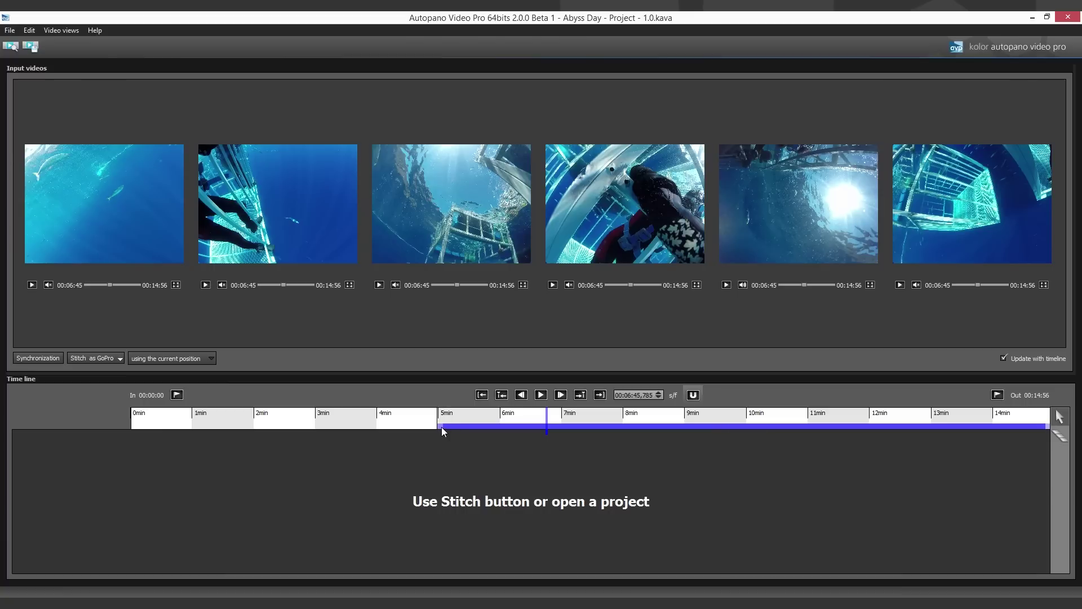
mouse_move(1051, 429)
left_mouse_down()
mouse_move(780, 429)
mouse_move(864, 426)
left_mouse_up()
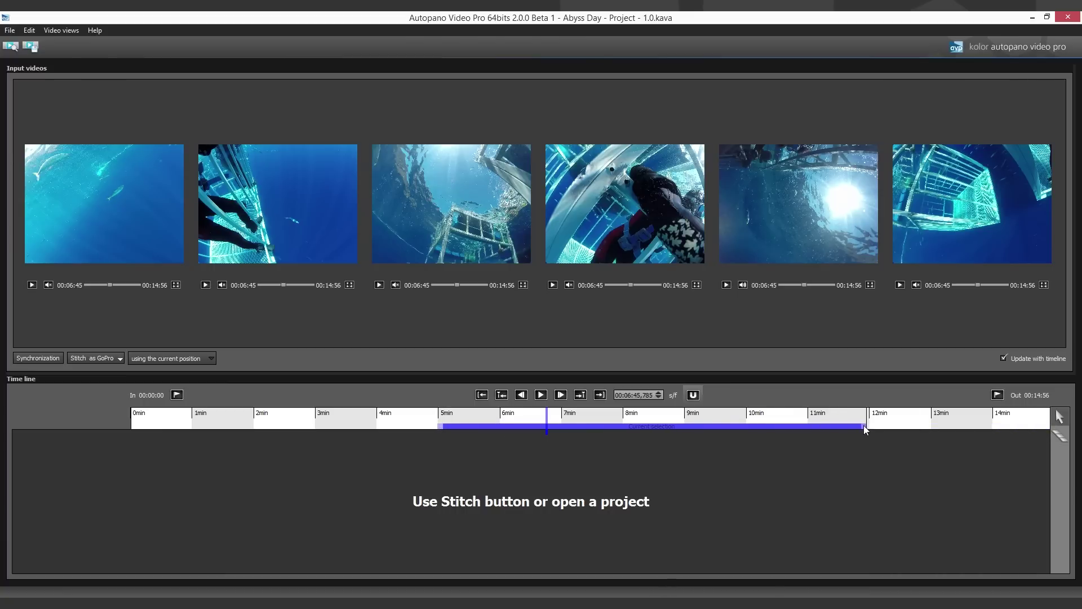
left_click_drag(450, 425, 282, 425)
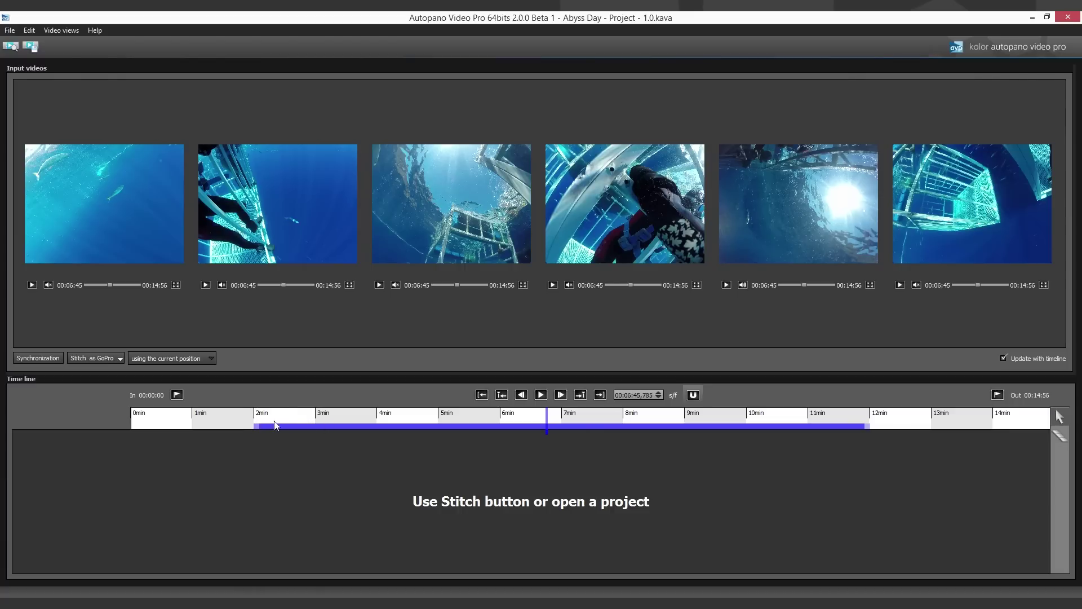
Stitch the six clips using the current selection, then open the panorama in Autopano Giga.
left_click(578, 414)
left_click(543, 414)
left_click(212, 357)
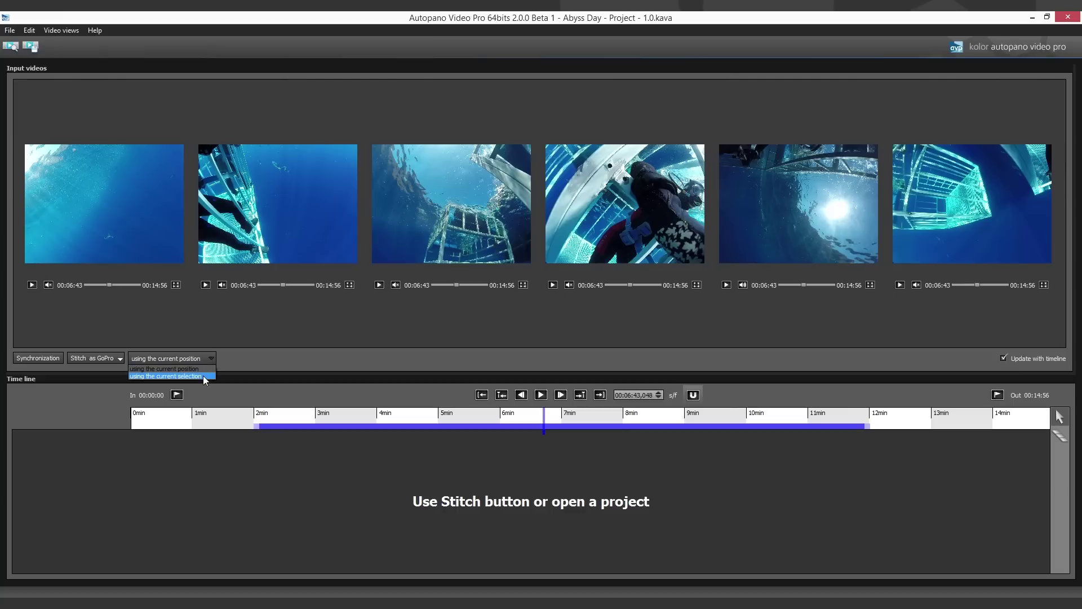
left_click(203, 376)
left_click(98, 358)
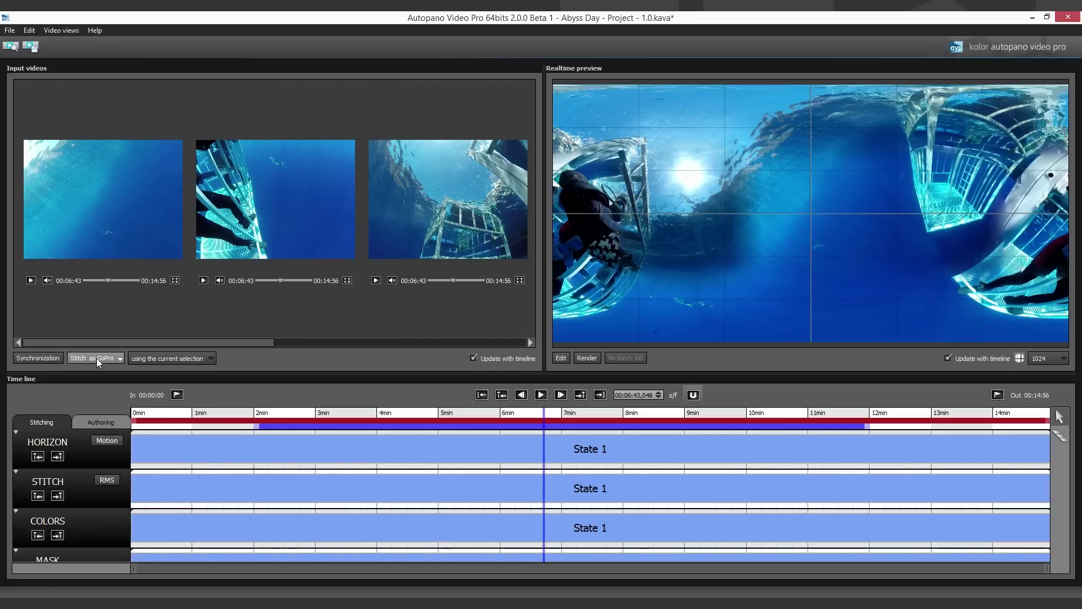
left_click(568, 357)
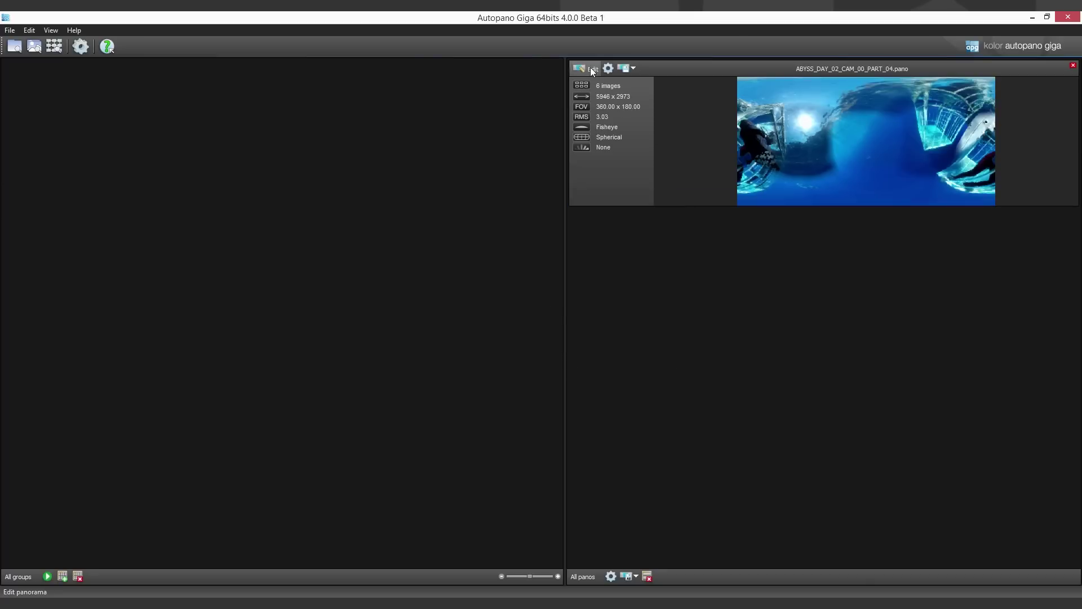
left_click(590, 67)
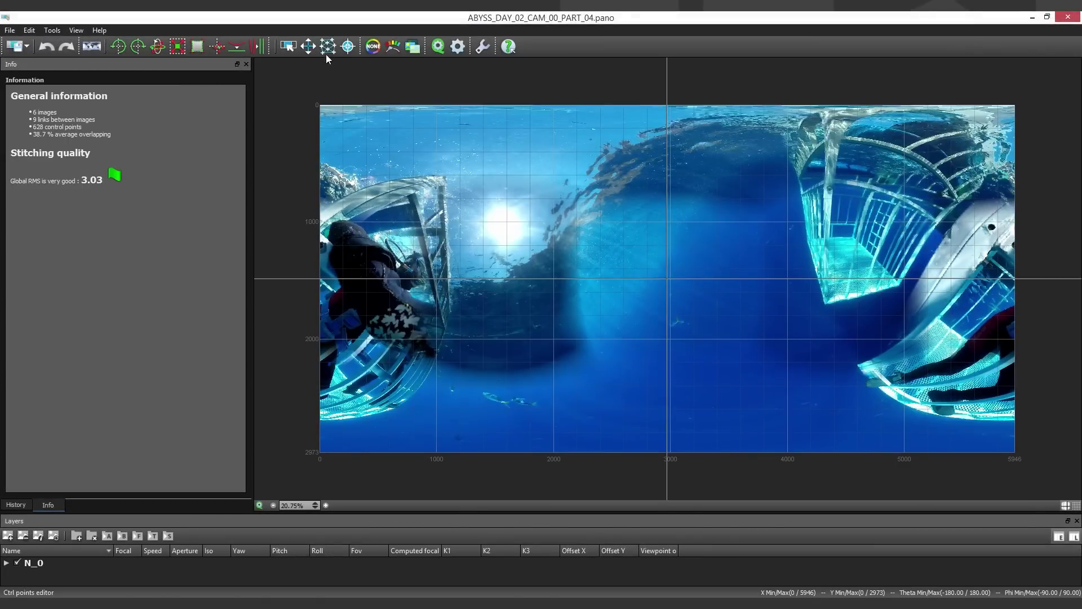
Show the control-point links, isolate image 1, then redisplay the links with RMS values.
left_click(328, 46)
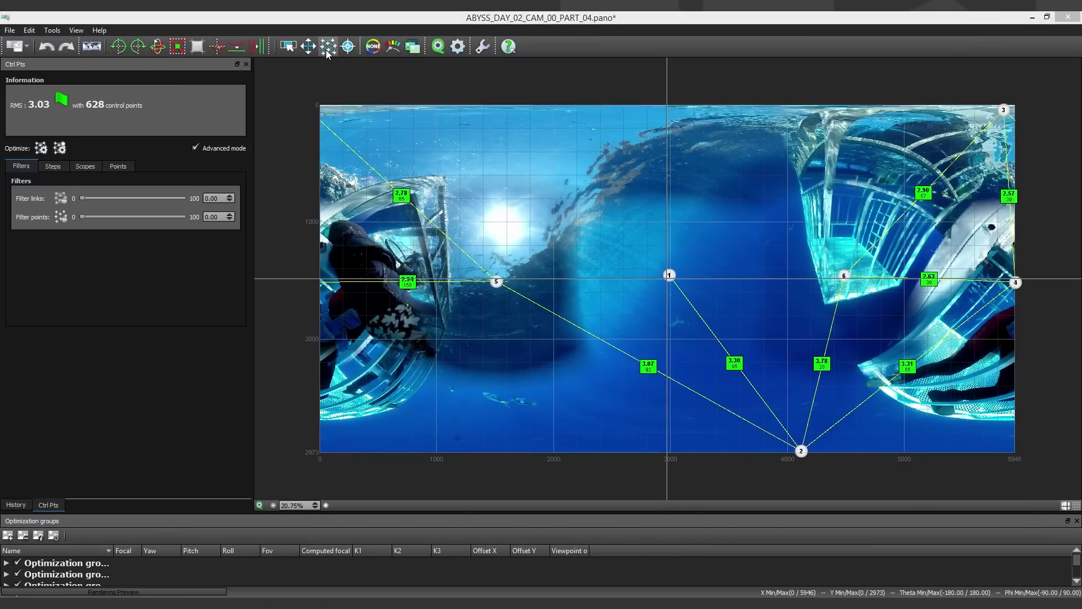
left_click(680, 283)
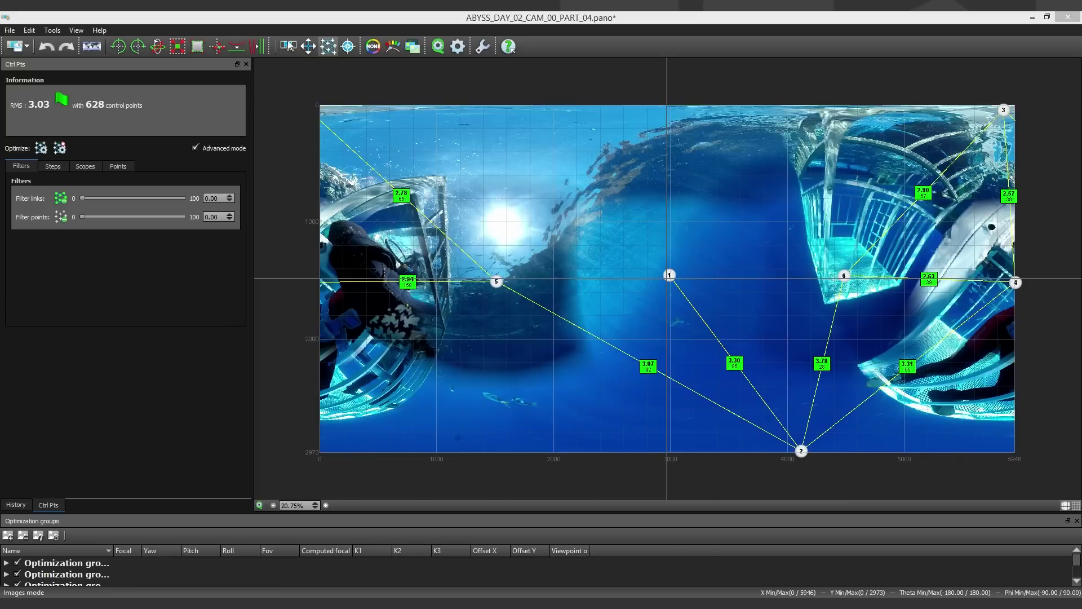
left_click(287, 45)
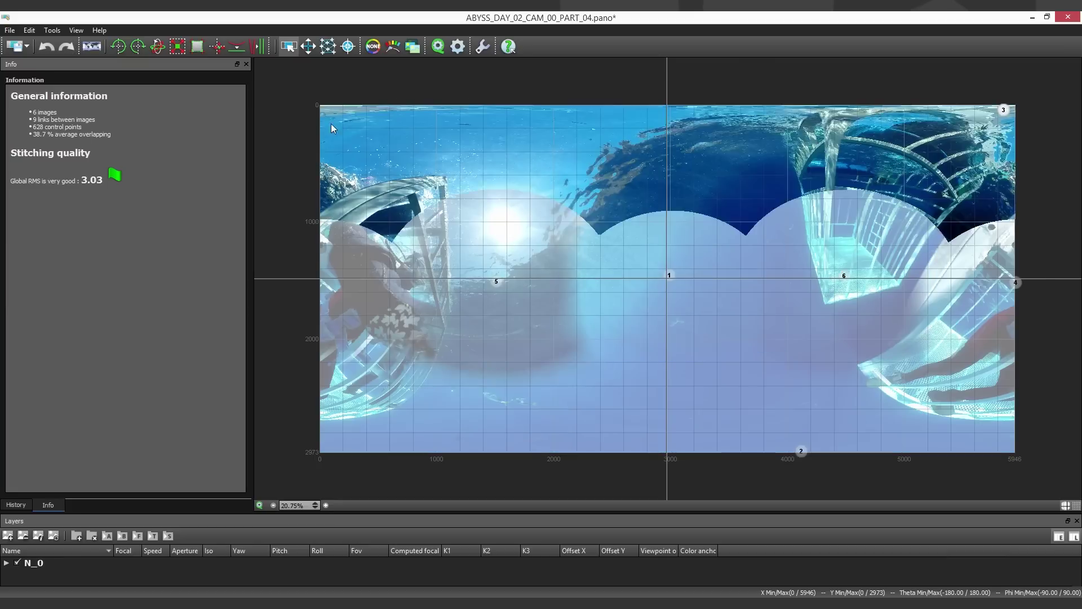
left_click(328, 46)
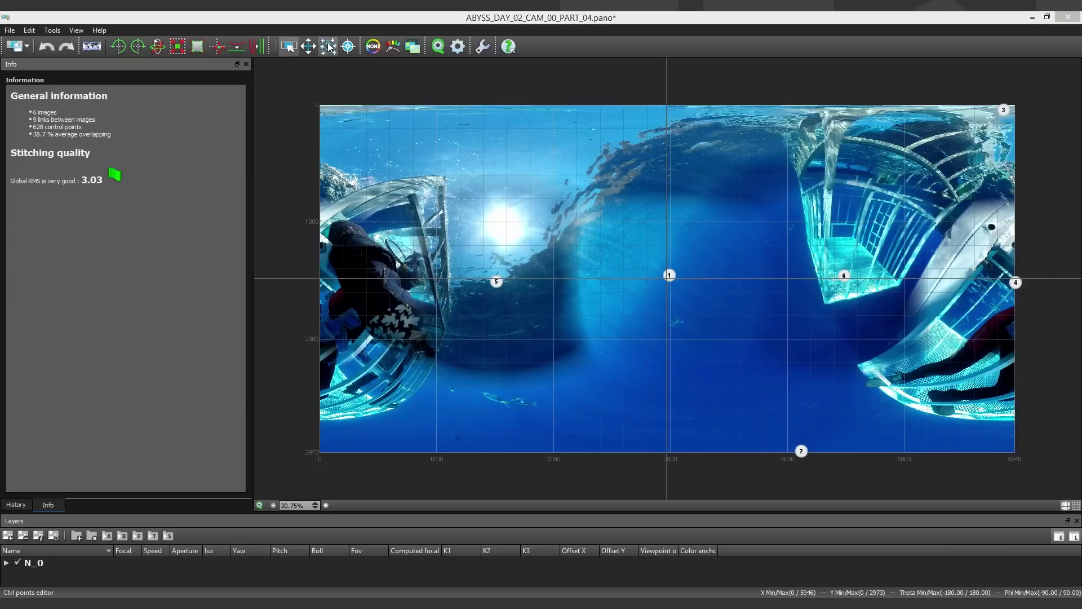
Expand the first three optimization groups, then rotate the panorama to a new orientation.
left_click_drag(411, 512, 411, 418)
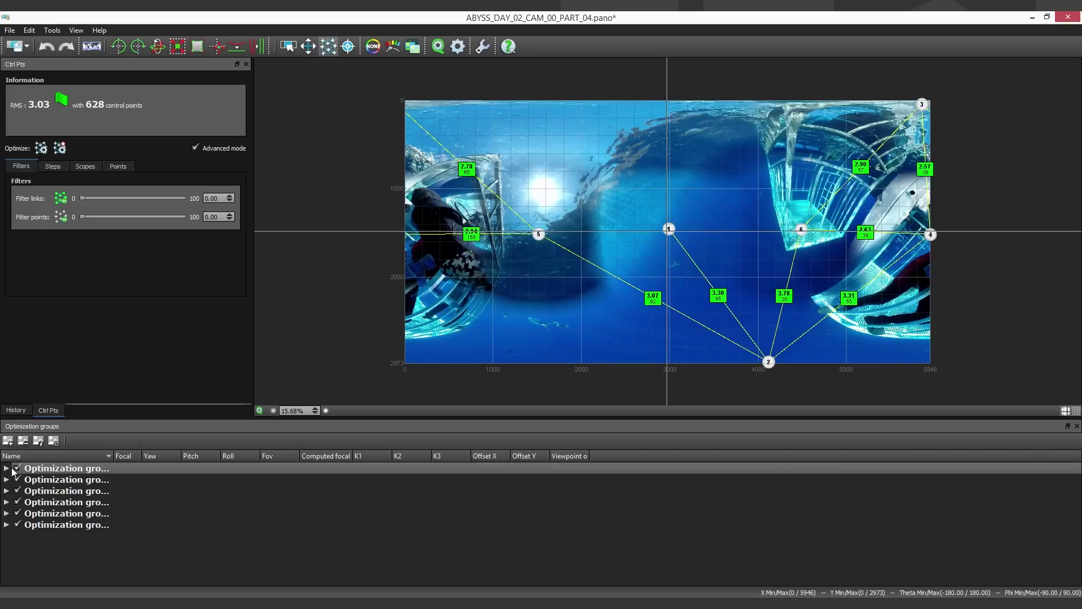
left_click(6, 467)
left_click(5, 498)
left_click(6, 528)
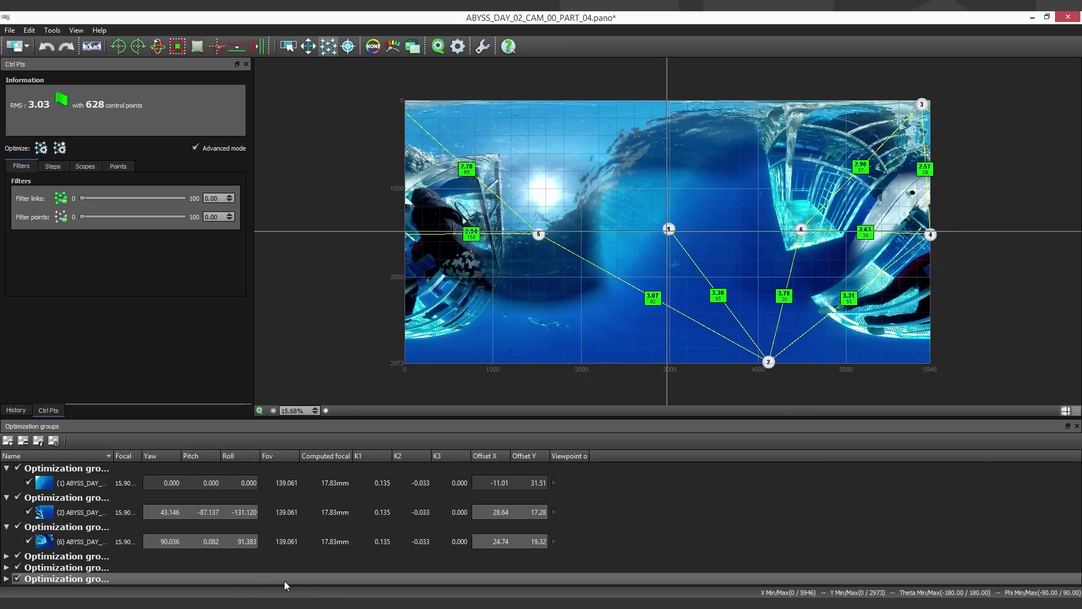
left_click(309, 46)
mouse_move(769, 203)
left_mouse_down()
mouse_move(777, 231)
mouse_move(628, 222)
mouse_move(716, 239)
mouse_move(690, 220)
left_mouse_up()
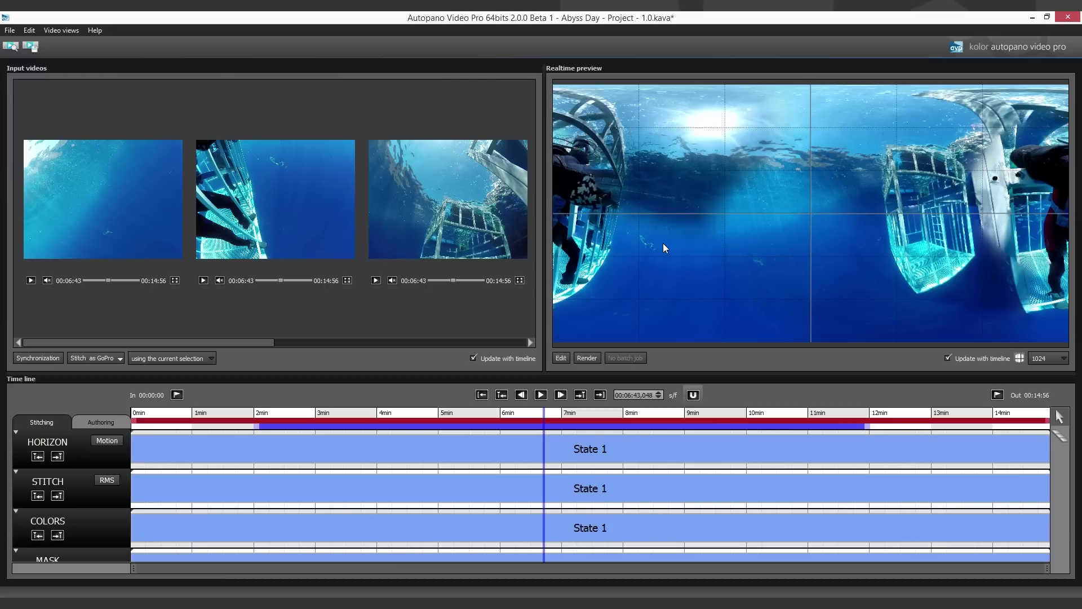